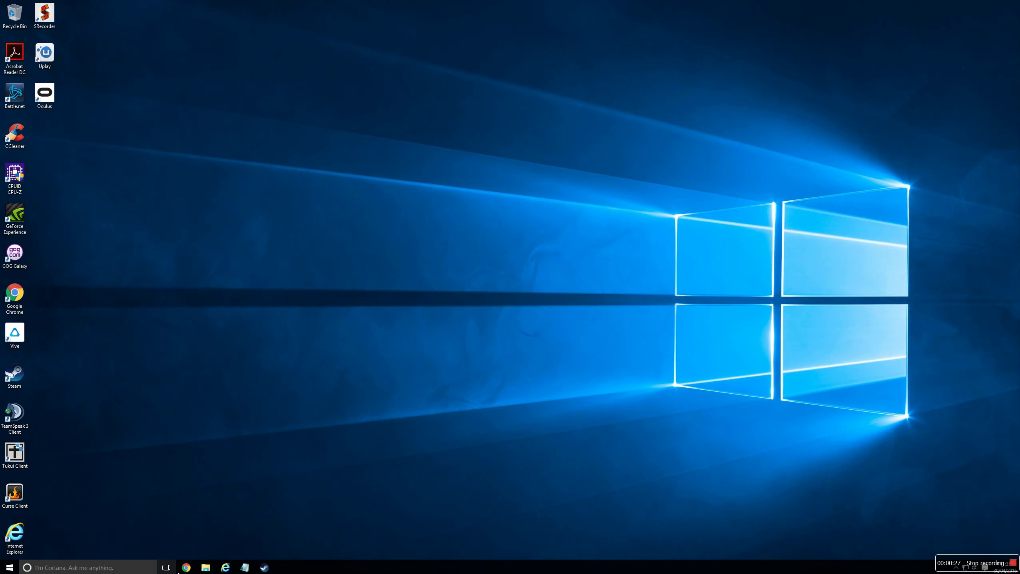
Switch to Chrome and open the LibreVR/Revive project page on GitHub.
mouse_move(185, 570)
click(186, 534)
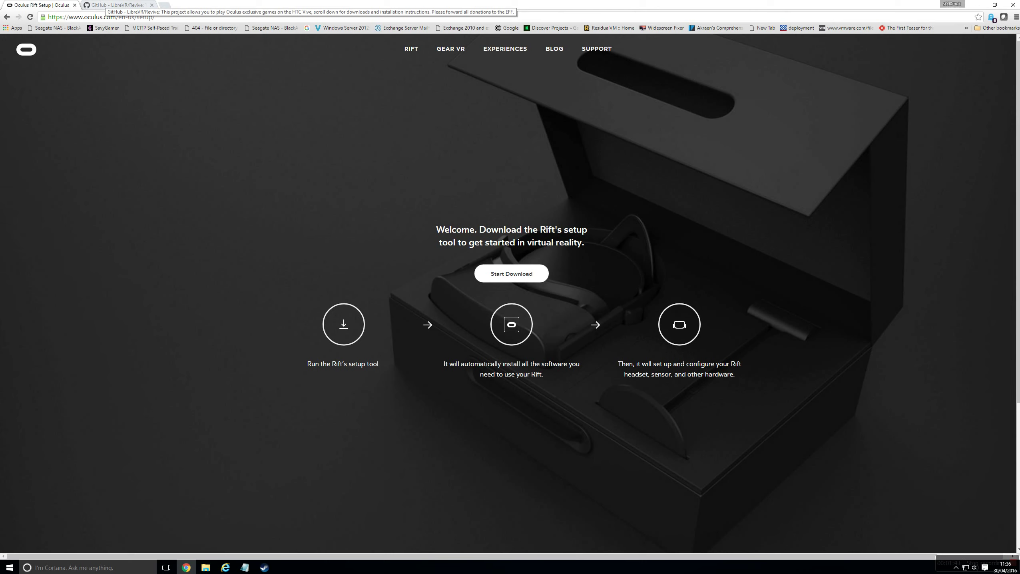
click(115, 4)
scroll(364, 269, up, 10)
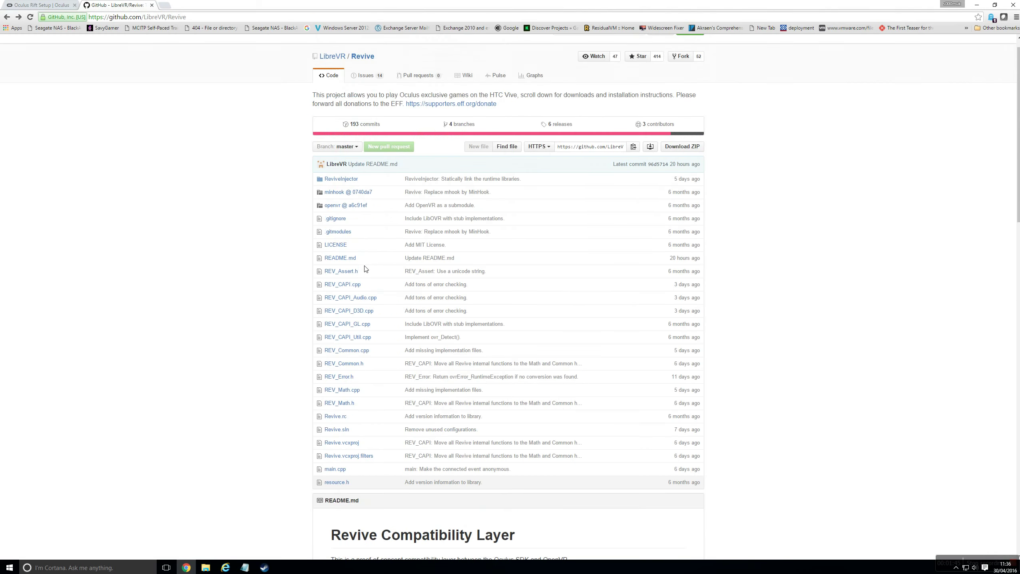
scroll(363, 268, down, 5)
scroll(368, 273, up, 4)
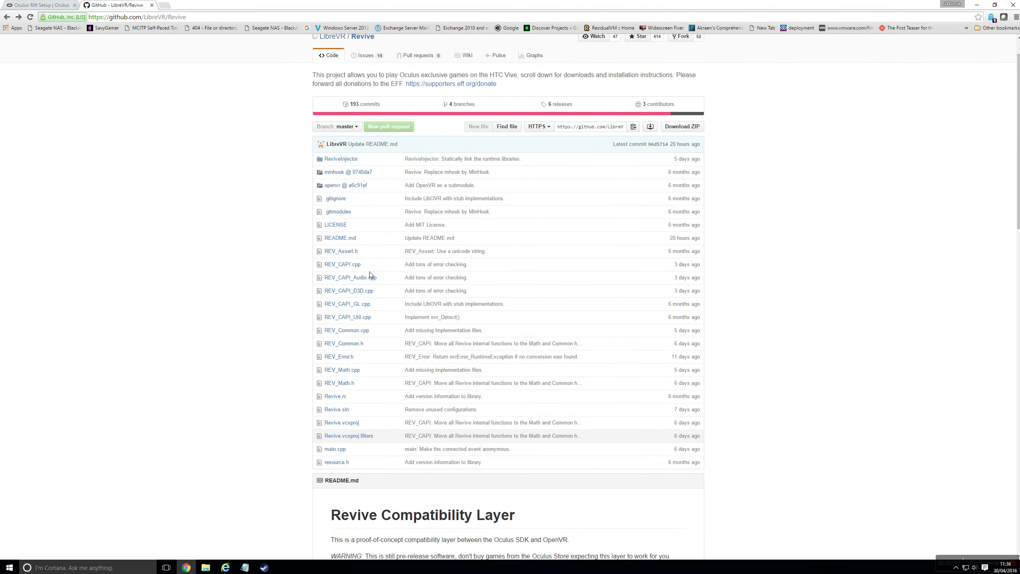
scroll(370, 273, up, 1)
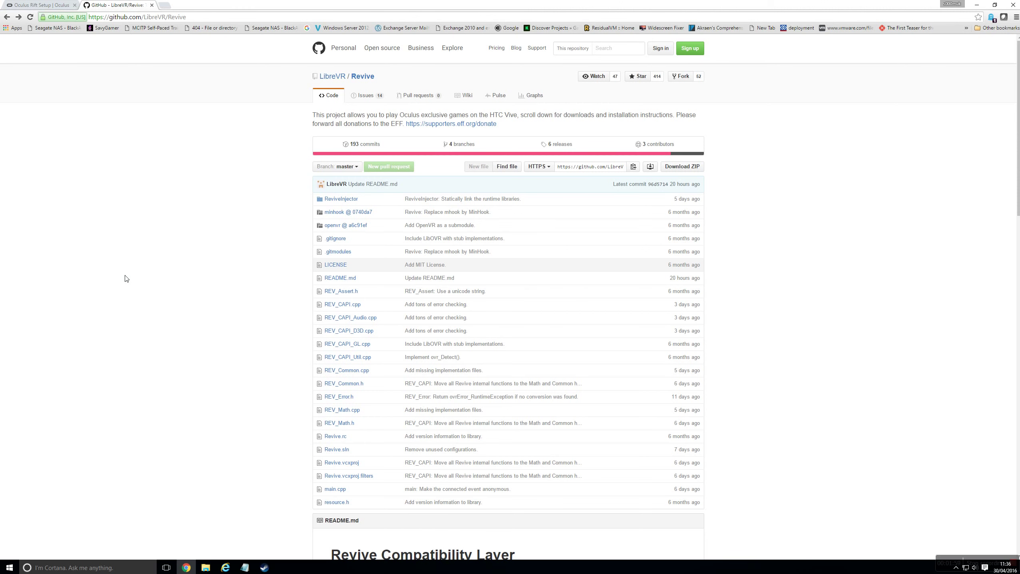
Find the Oculus Home games section in the Revive README and download the Revive Injector.
scroll(147, 270, down, 8)
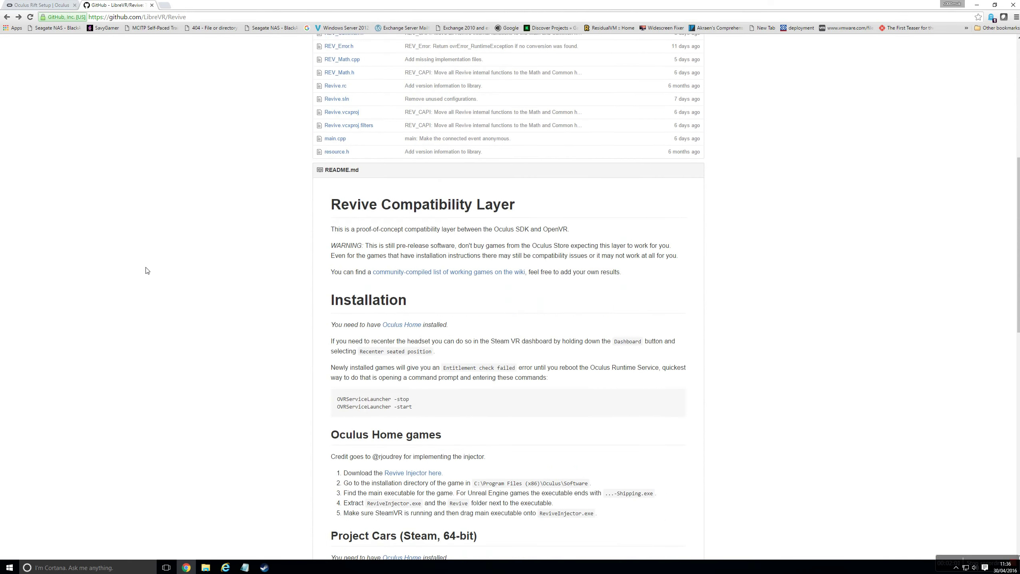
scroll(147, 270, down, 3)
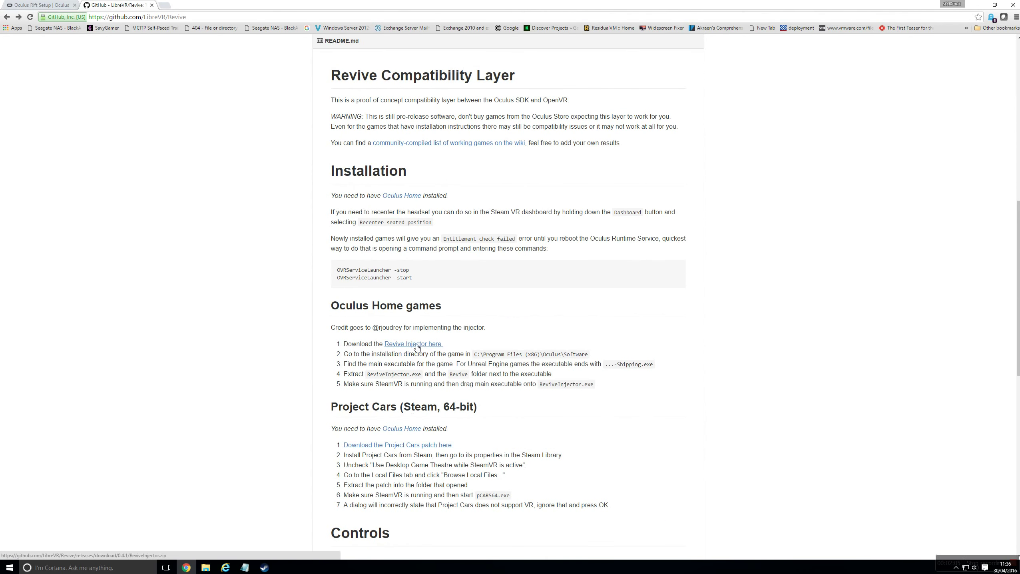
click(418, 345)
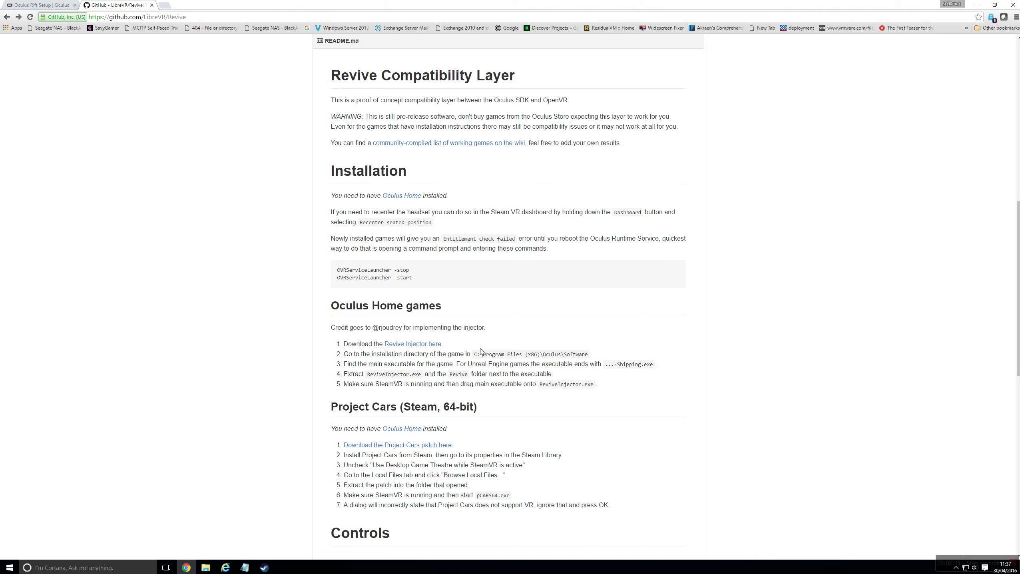
Read the installation instructions for Oculus Home games and the Project Cars patch download in the README, highlighting the key parts.
drag(474, 354, 602, 355)
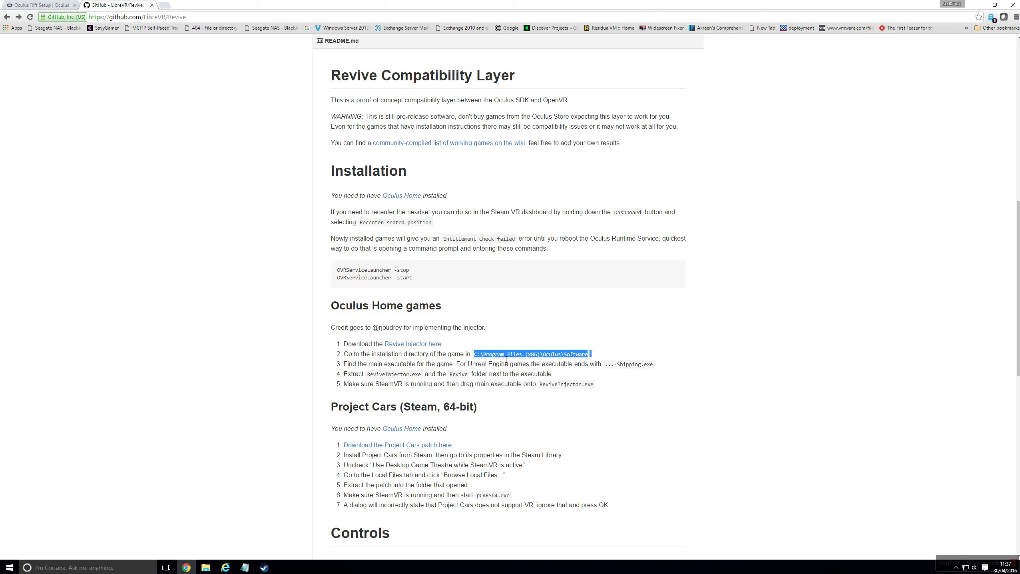
drag(369, 366, 448, 370)
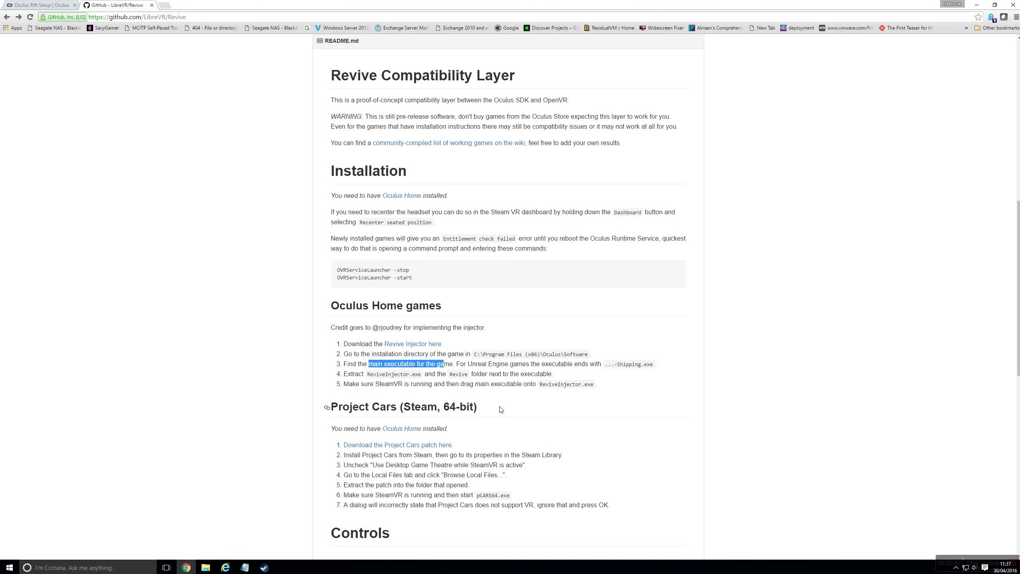
drag(365, 377, 552, 375)
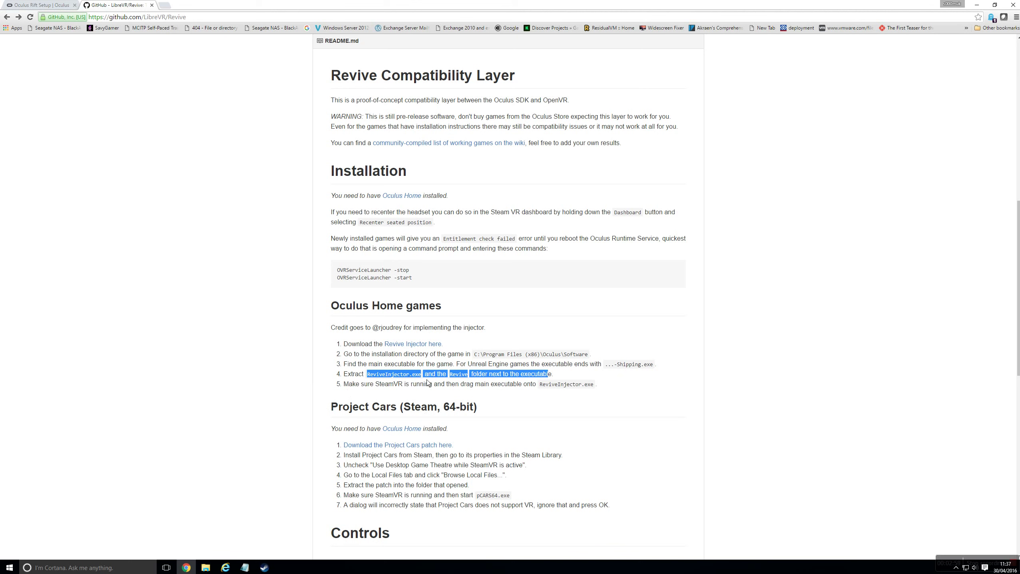
drag(474, 384, 594, 385)
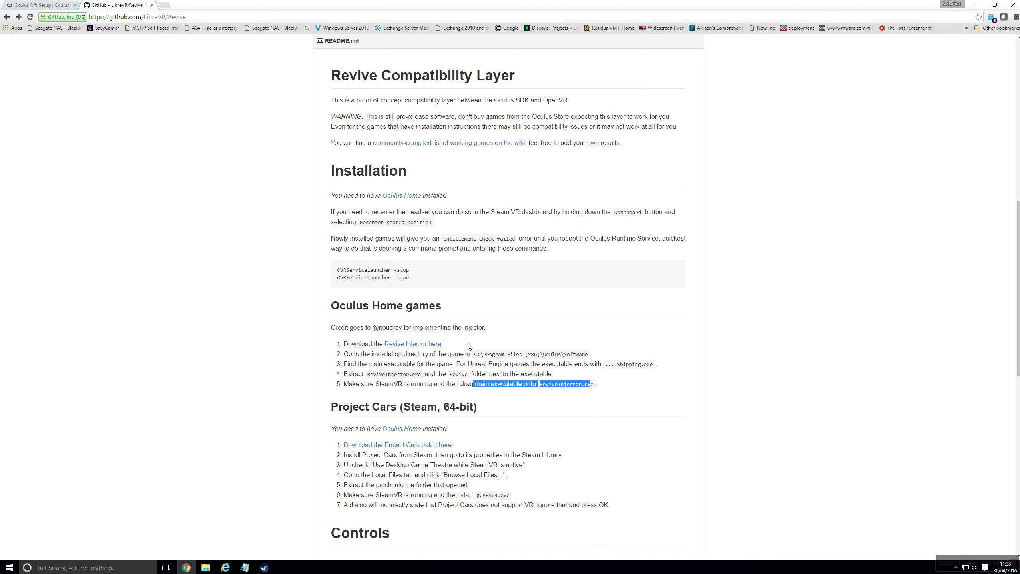
drag(370, 383, 420, 384)
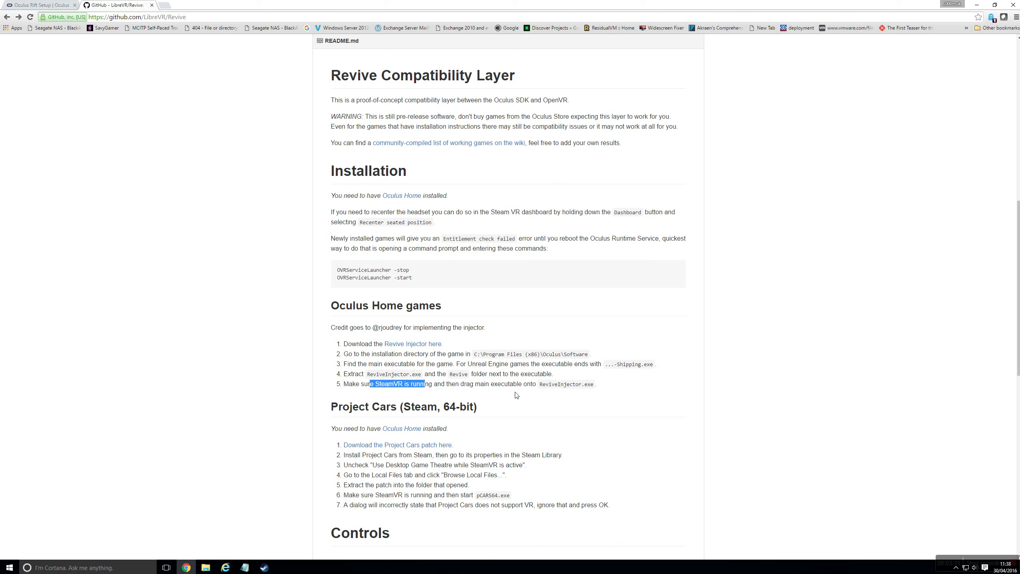
click(479, 379)
drag(339, 444, 594, 441)
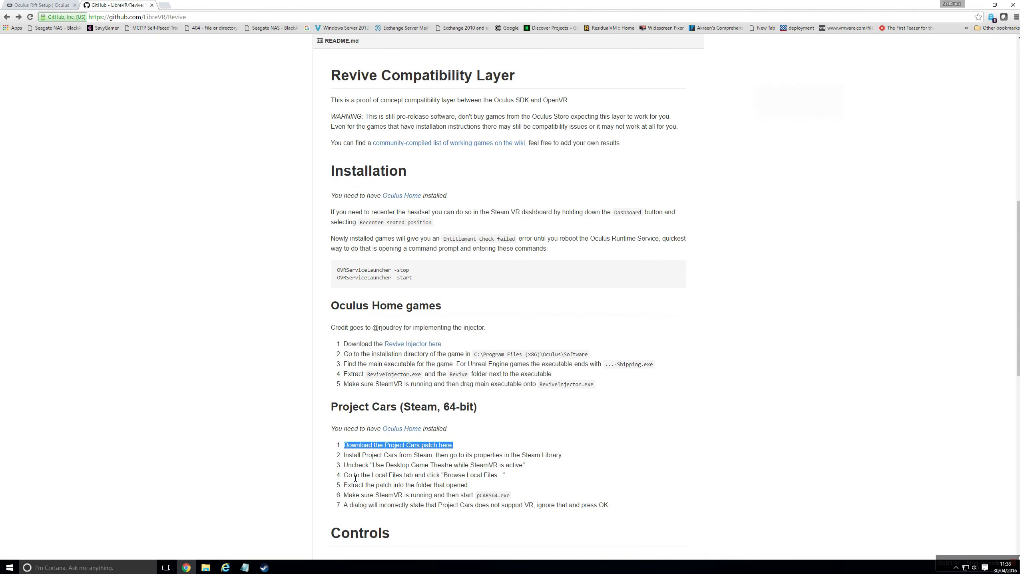
Switch to Steam, search the game library for "project" and open the properties of Project CARS.
click(267, 570)
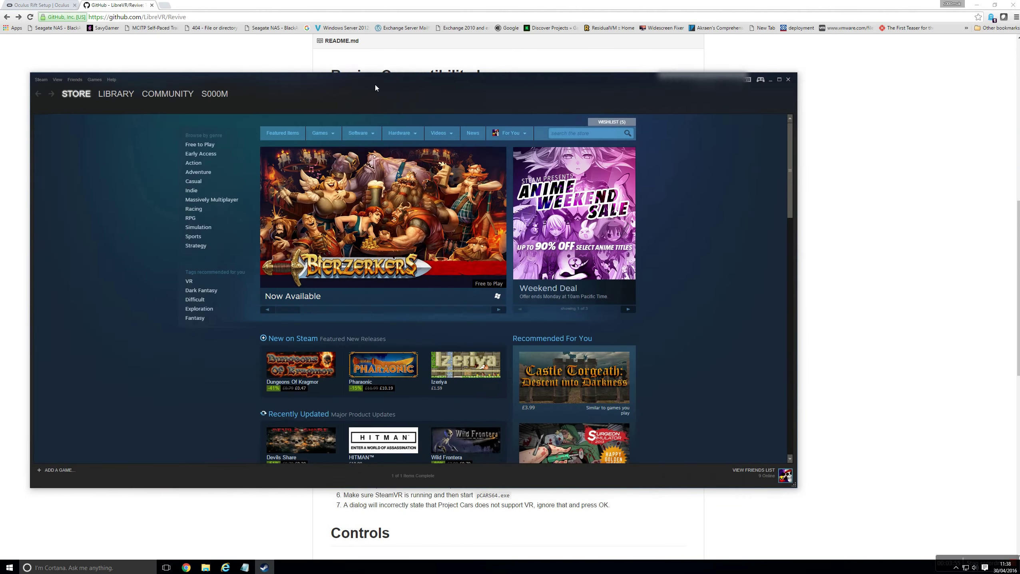
click(116, 93)
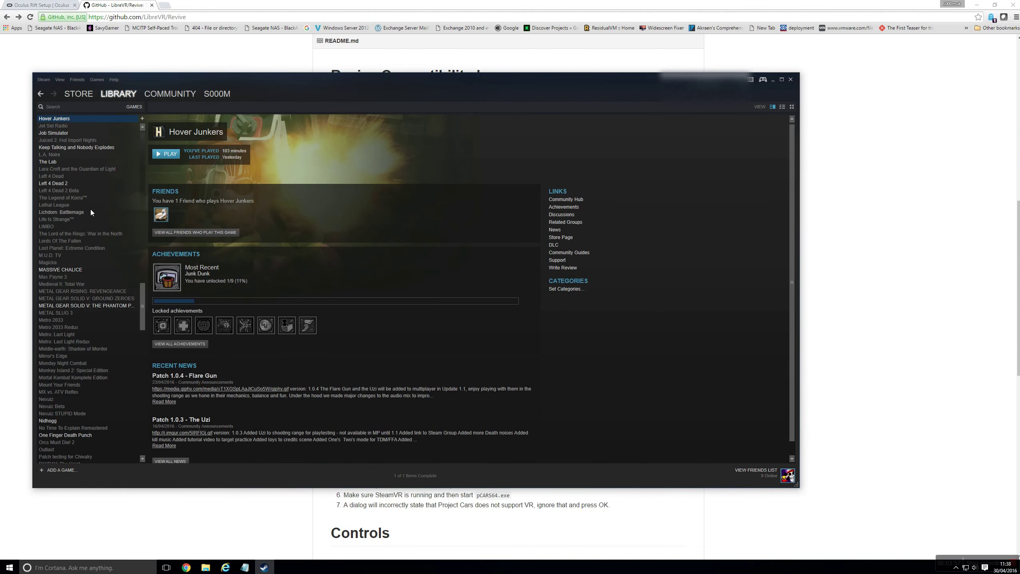
click(75, 109)
text(project)
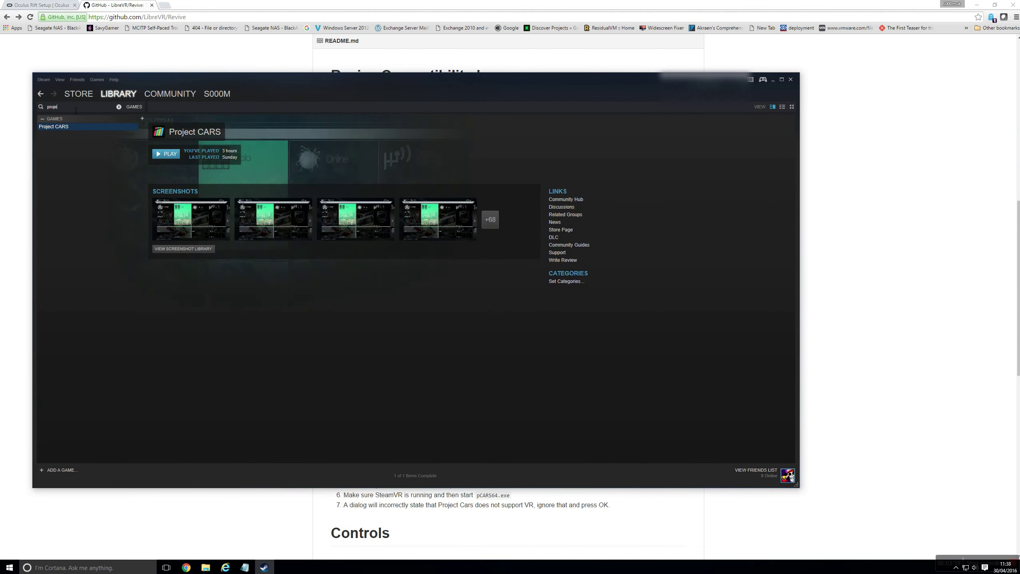
right_click(52, 128)
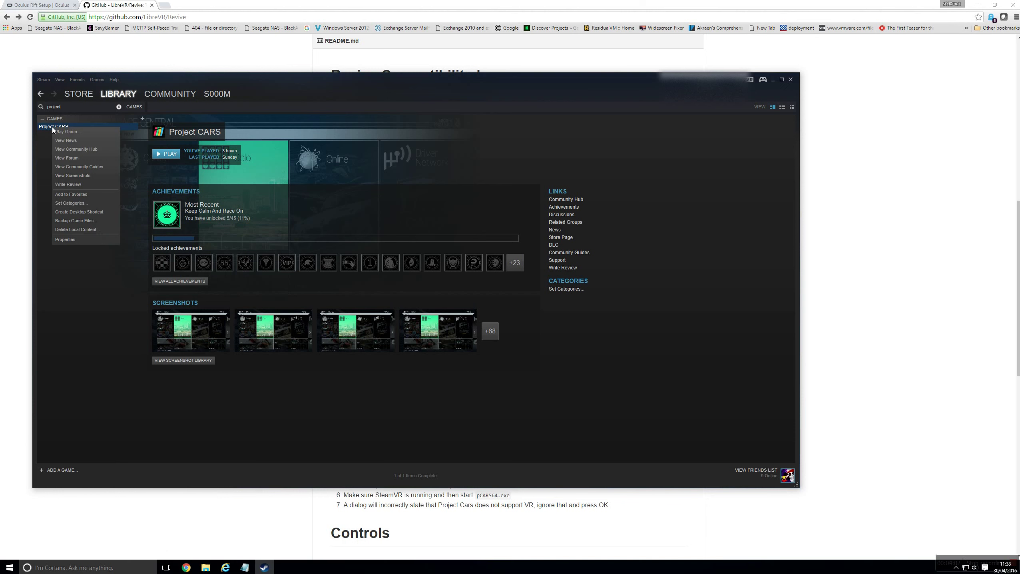
click(75, 239)
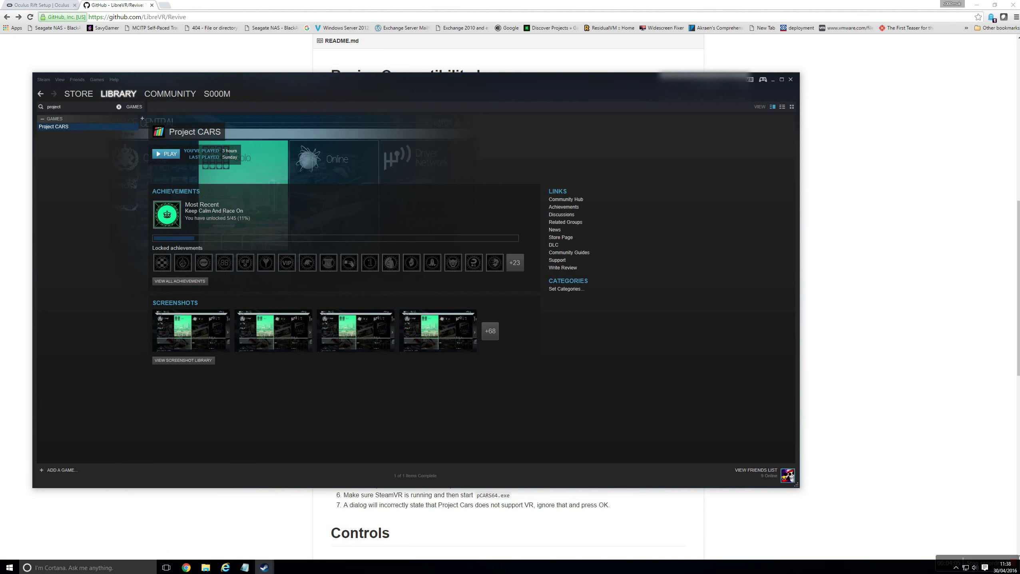
drag(562, 159, 406, 161)
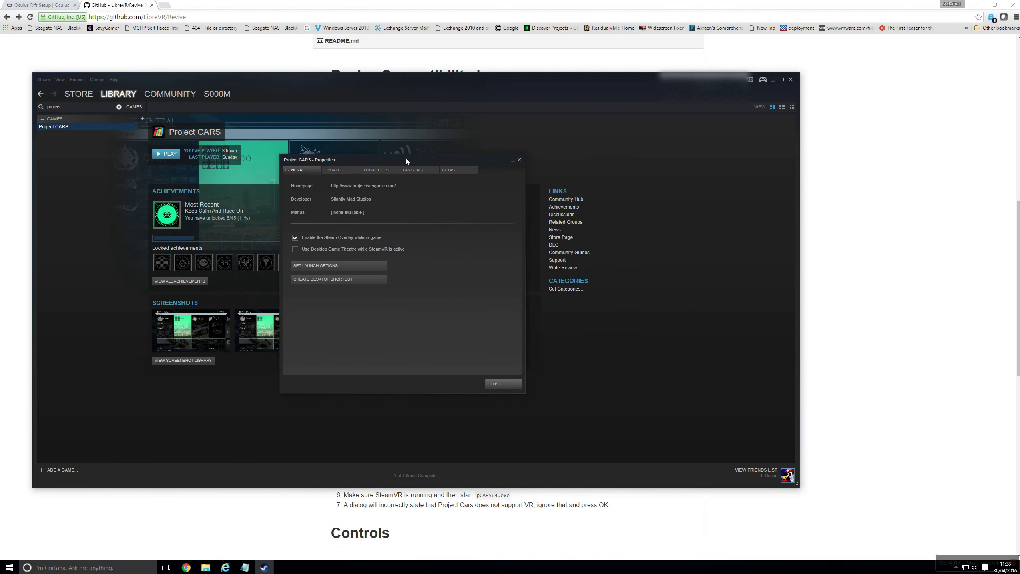
Check the Desktop Game Theatre option for Project CARS, then browse its local files and look through the Revive and game executables.
click(372, 175)
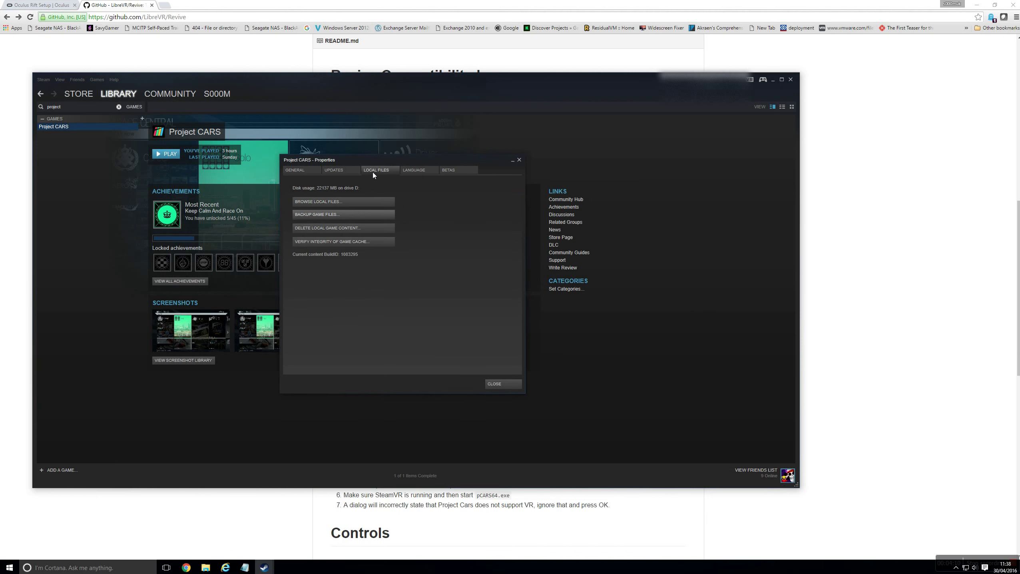
click(304, 170)
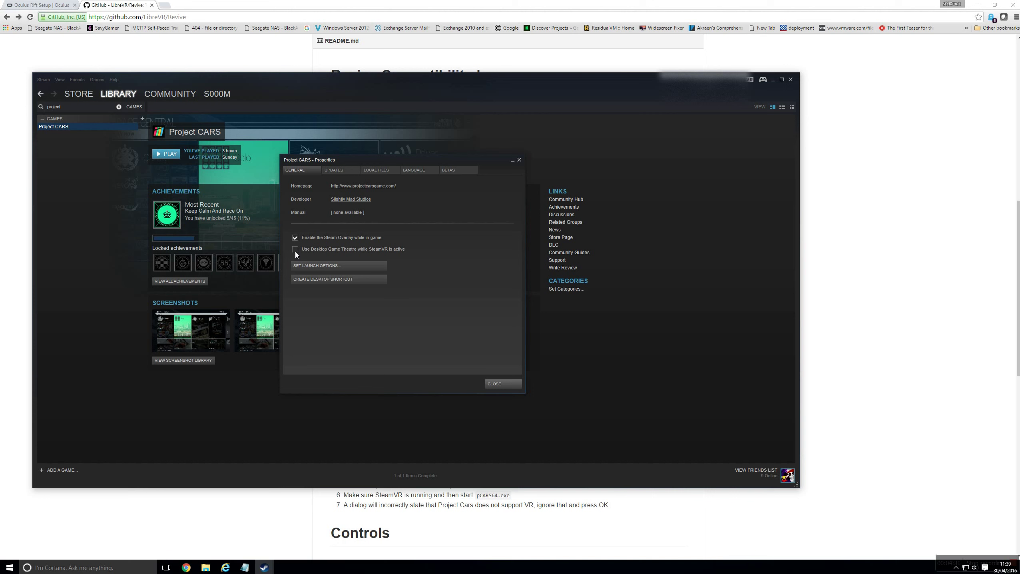
click(376, 169)
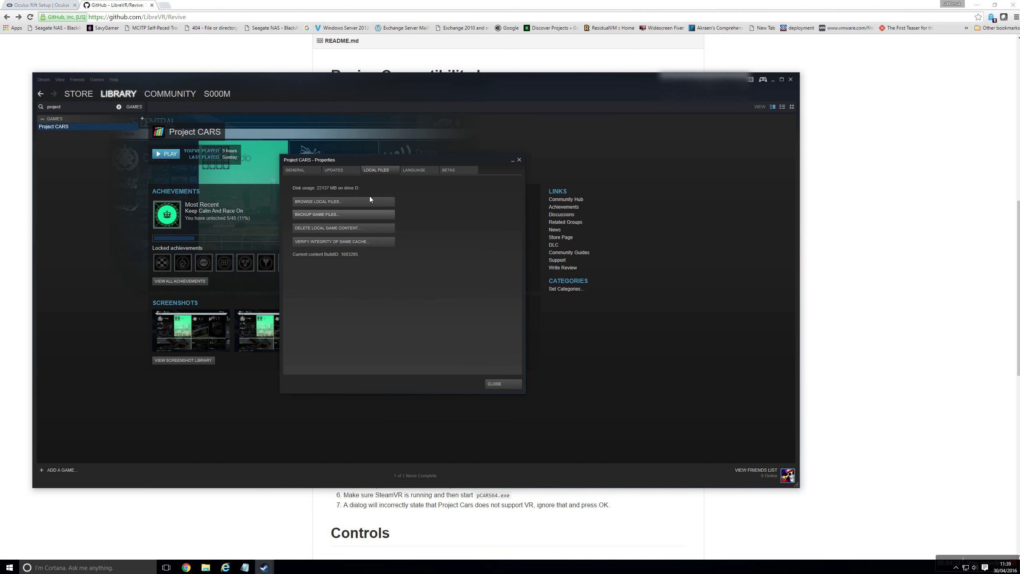
click(308, 202)
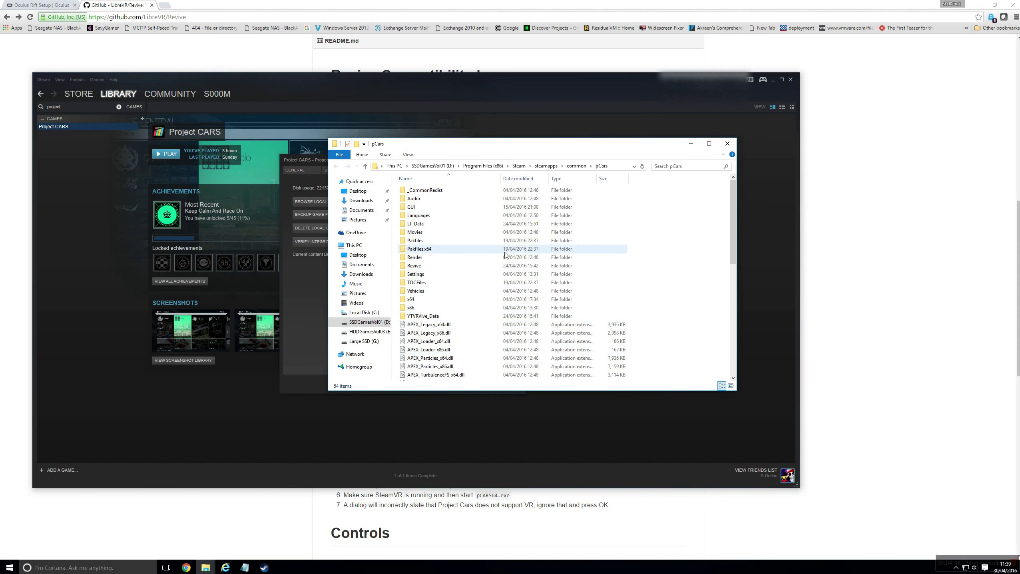
scroll(527, 304, down, 10)
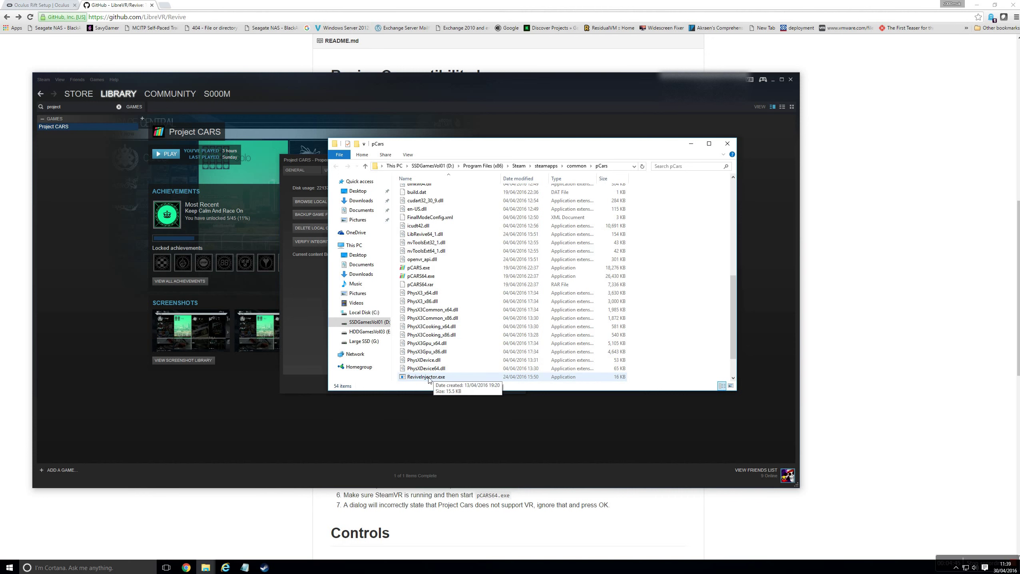
scroll(446, 333, up, 2)
scroll(474, 293, up, 1)
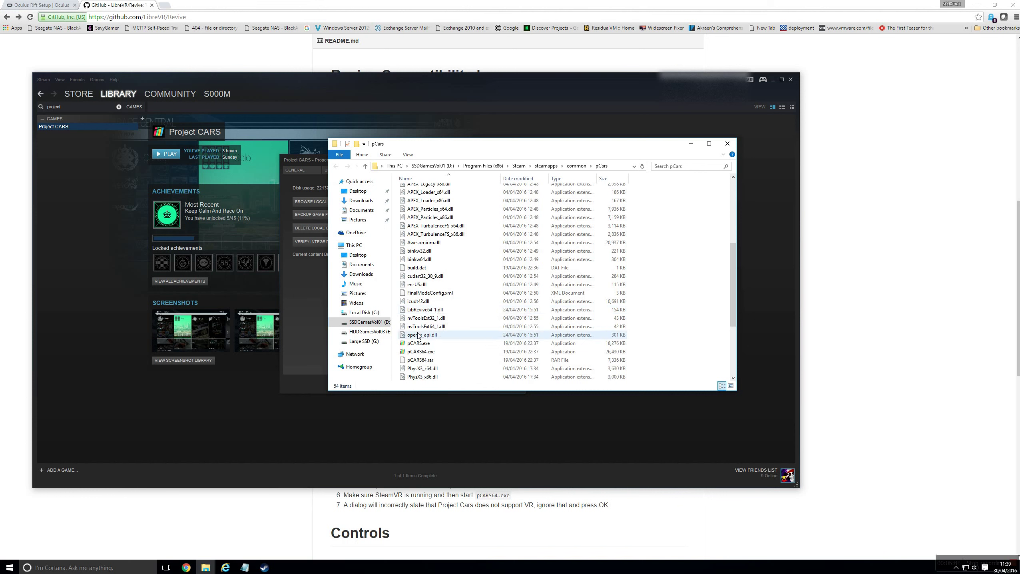
Start SteamVR from Steam and bring the pCars folder window back to the front.
click(749, 79)
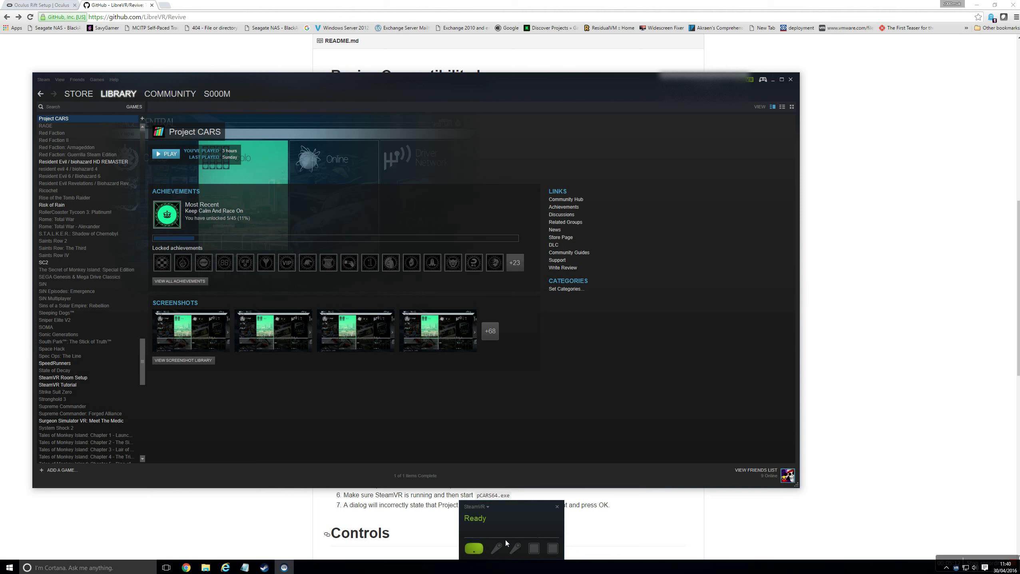
mouse_move(546, 553)
click(285, 478)
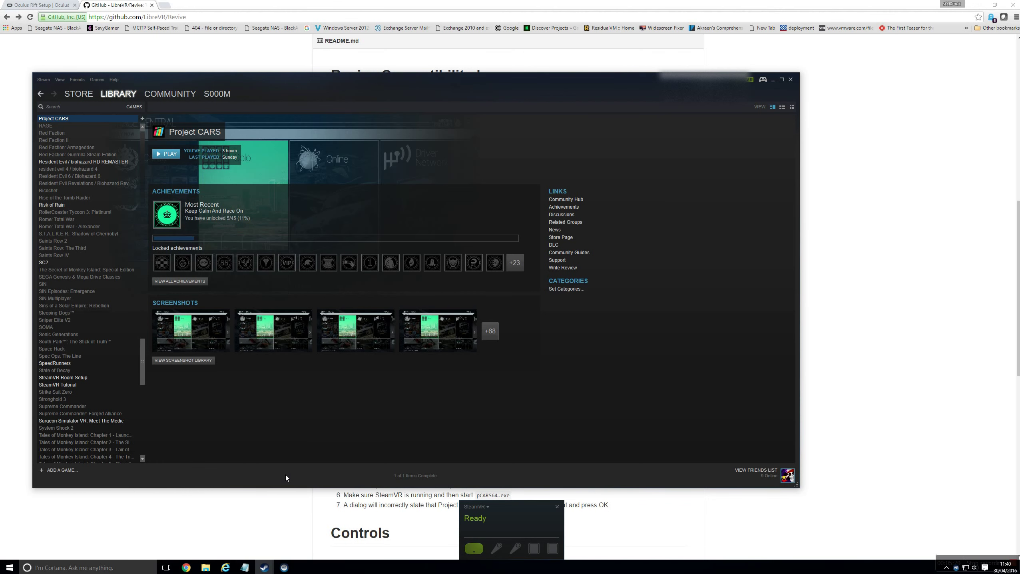
mouse_move(206, 567)
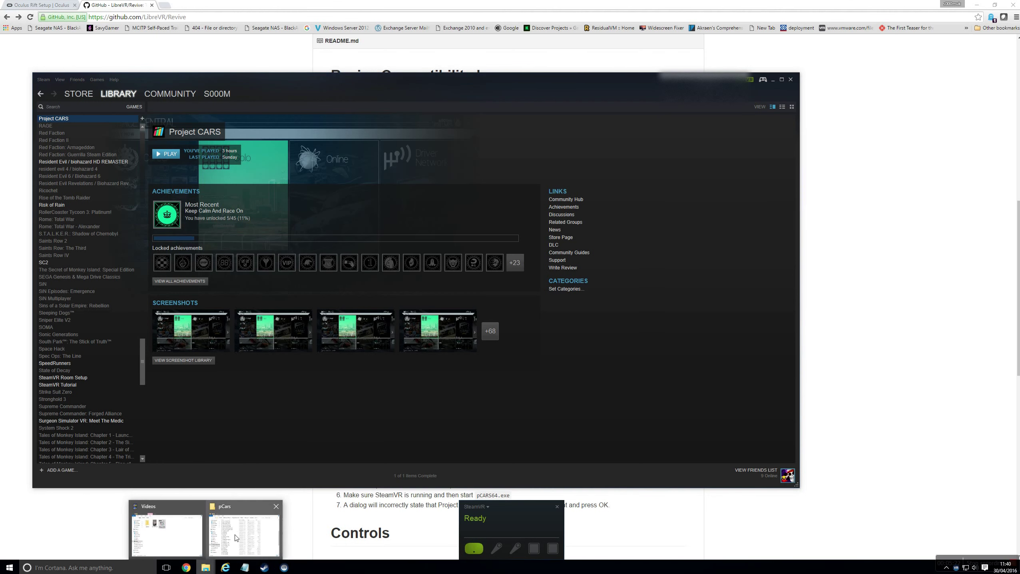
click(235, 537)
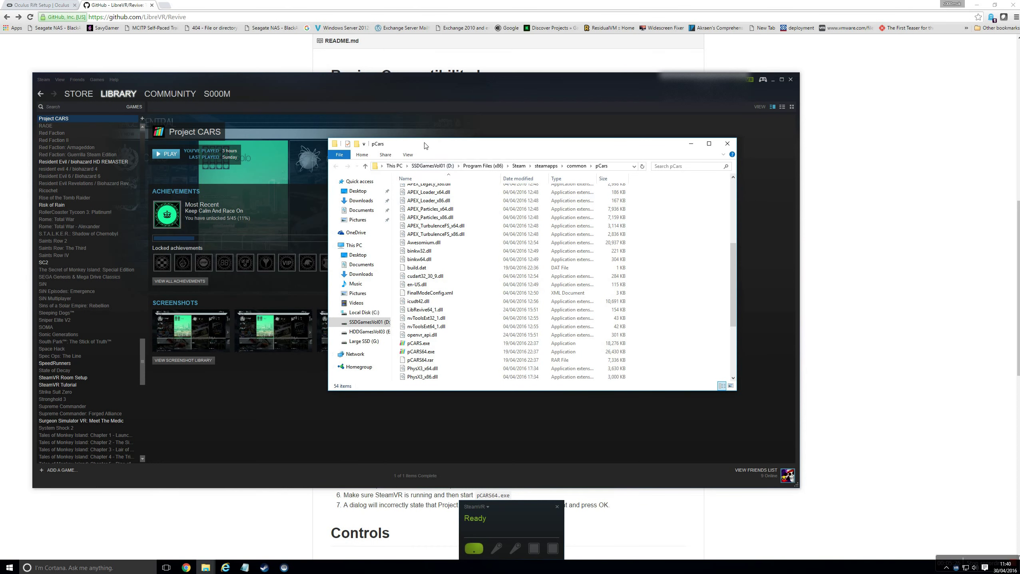
drag(445, 150, 385, 128)
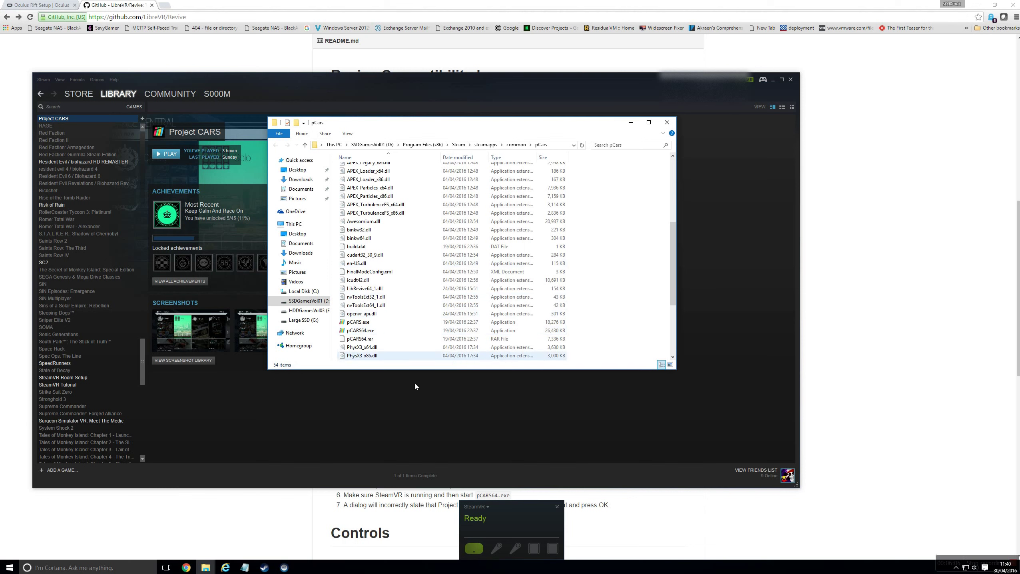
Run the SteamVR Room Setup to view the room-scale and standing-only choices, and close it.
click(477, 508)
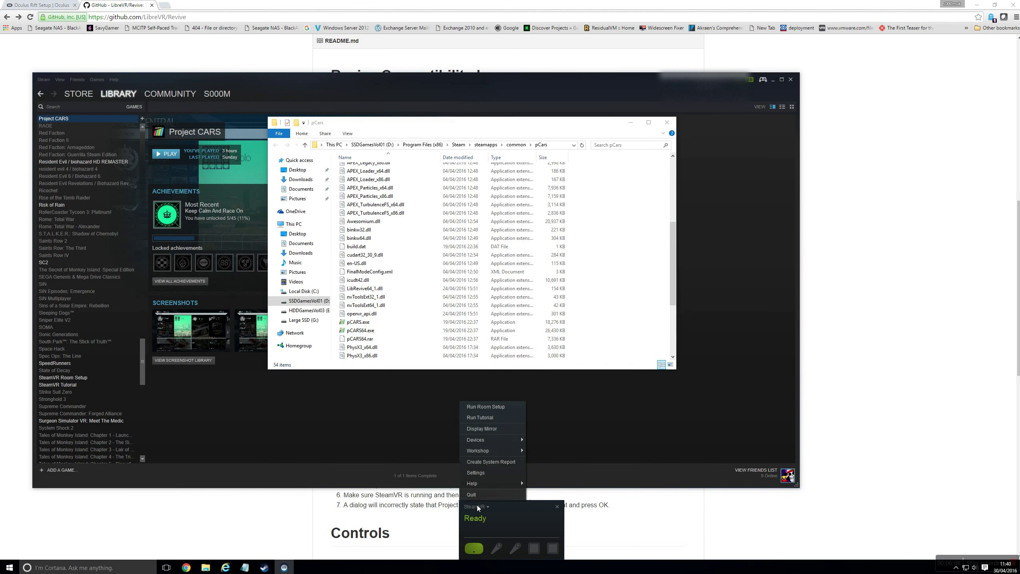
click(500, 409)
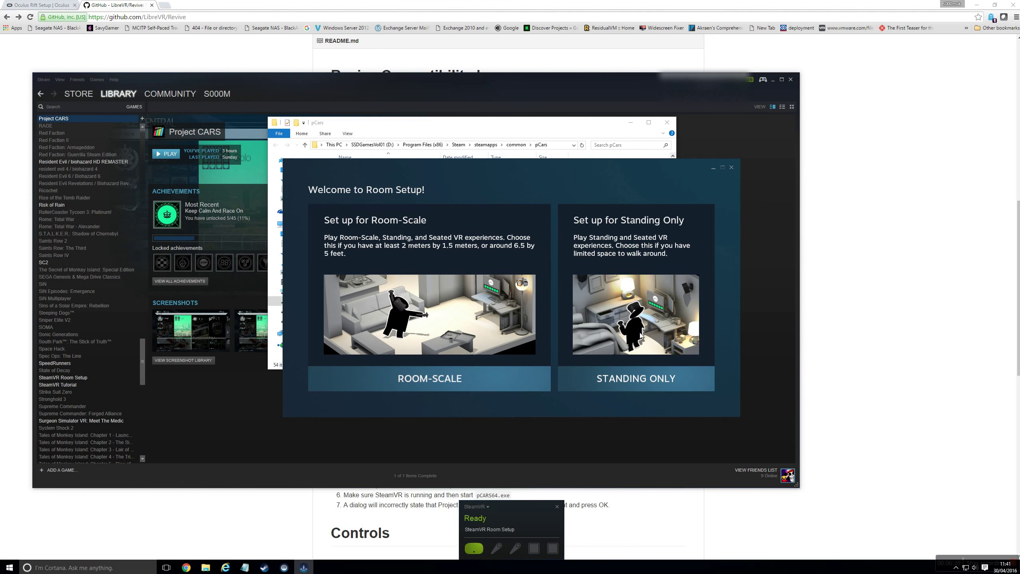
click(731, 168)
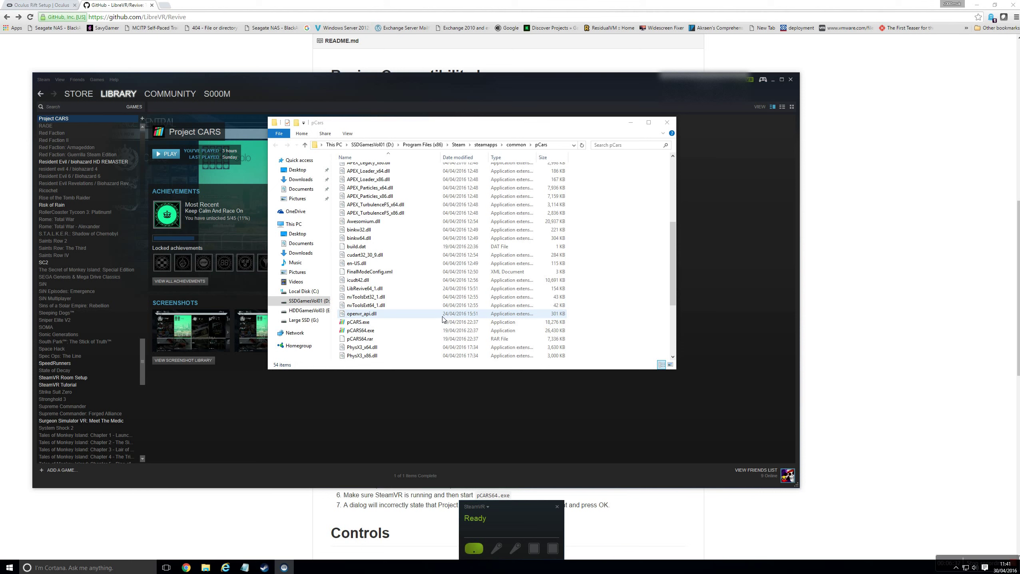
Launch pCARS64.exe from the pCars folder, cancel the VR support warning and launch the selected executable again.
click(379, 334)
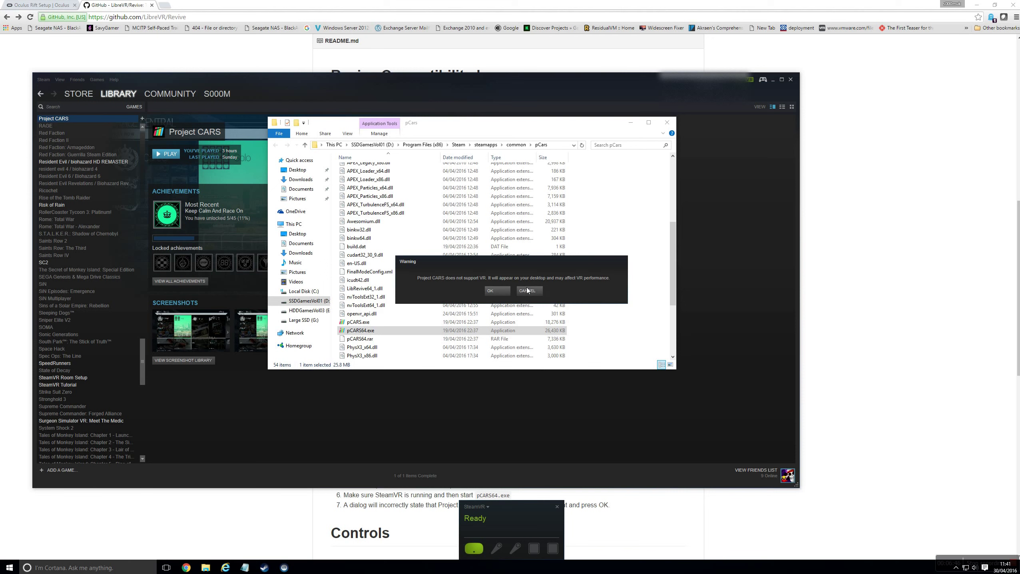
click(527, 290)
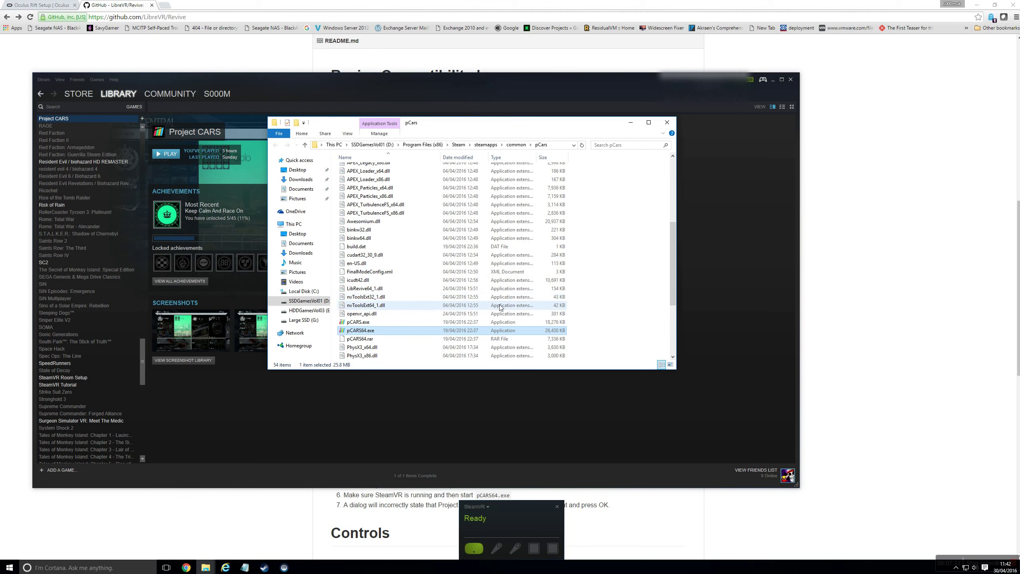
key(Return)
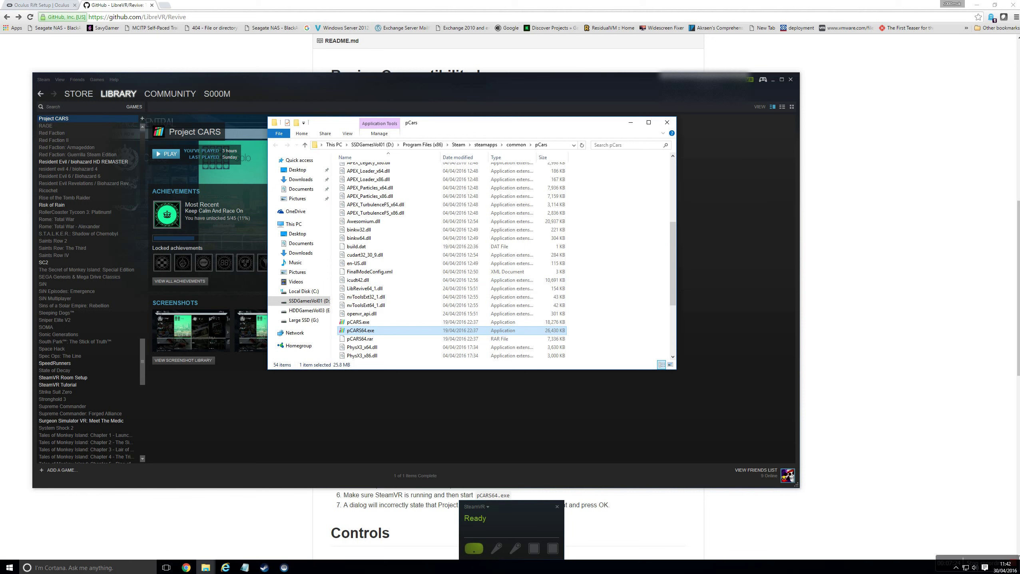